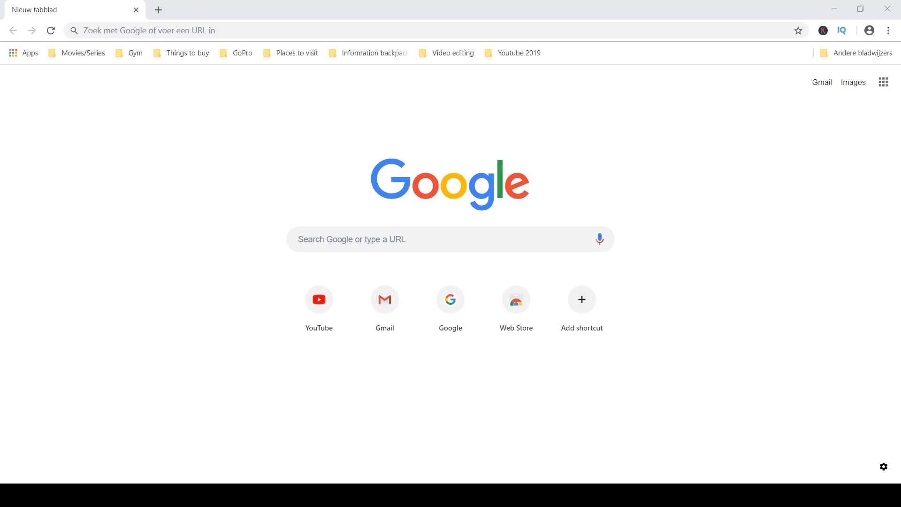
pyautogui.write('www.')
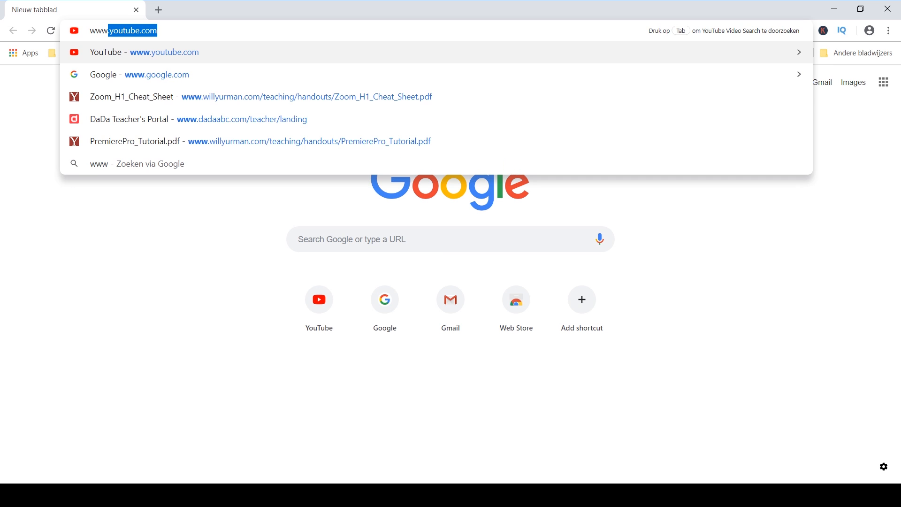
pyautogui.write('youtube.com')
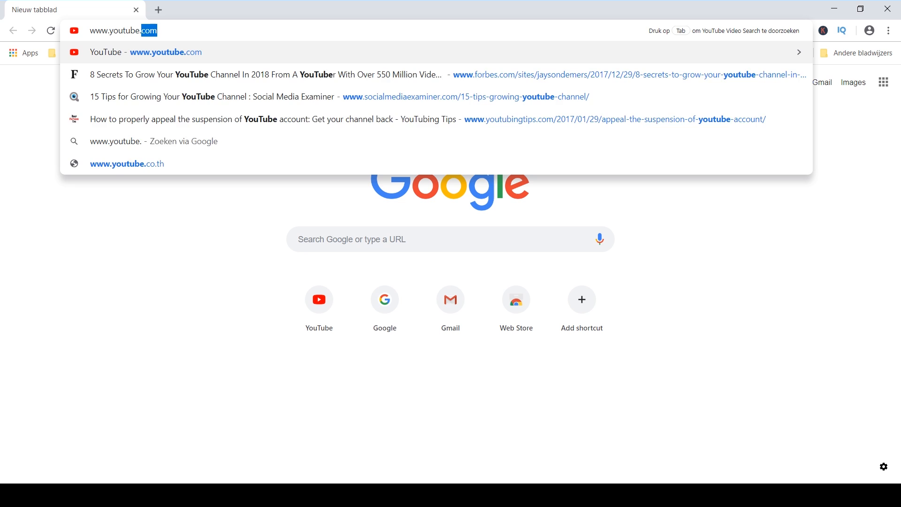
pyautogui.press('Return')
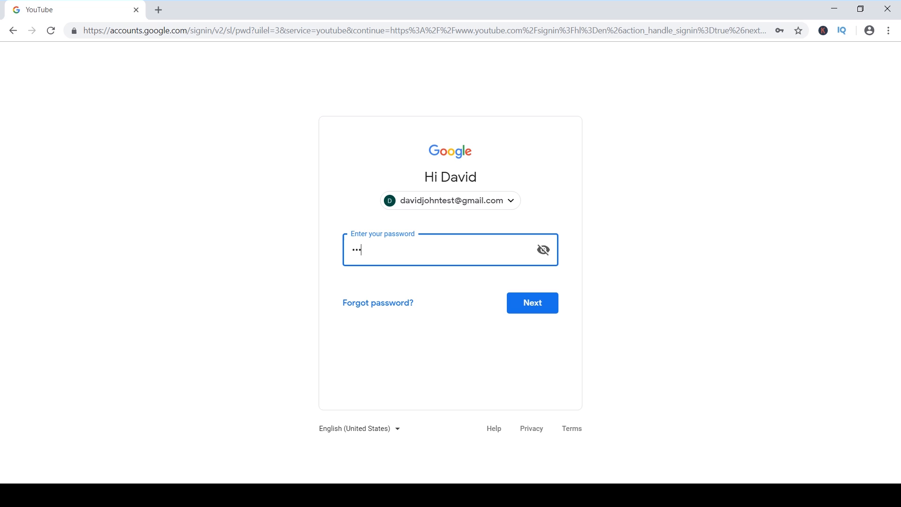
pyautogui.write('••••')
pyautogui.write('••')
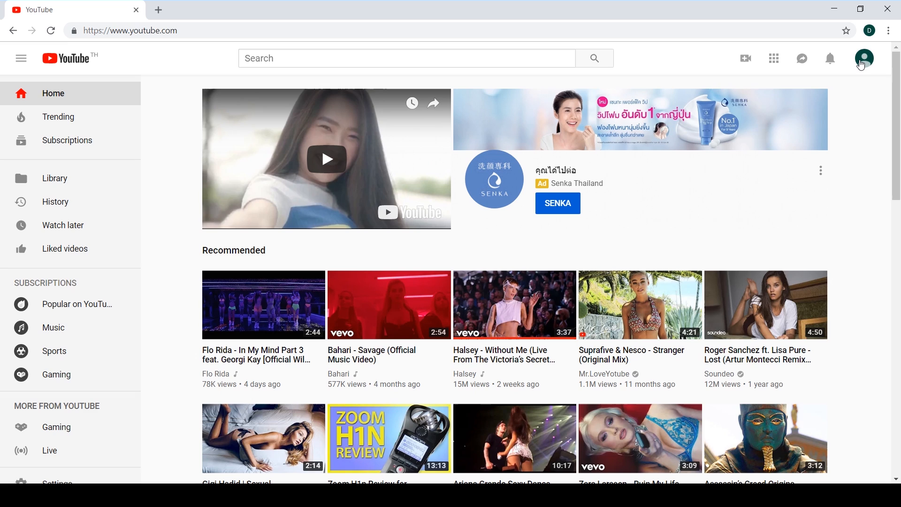
# - Switch the signed-in YouTube identity from David John to Test Channel via the avatar's Switch account list
pyautogui.click(864, 58)
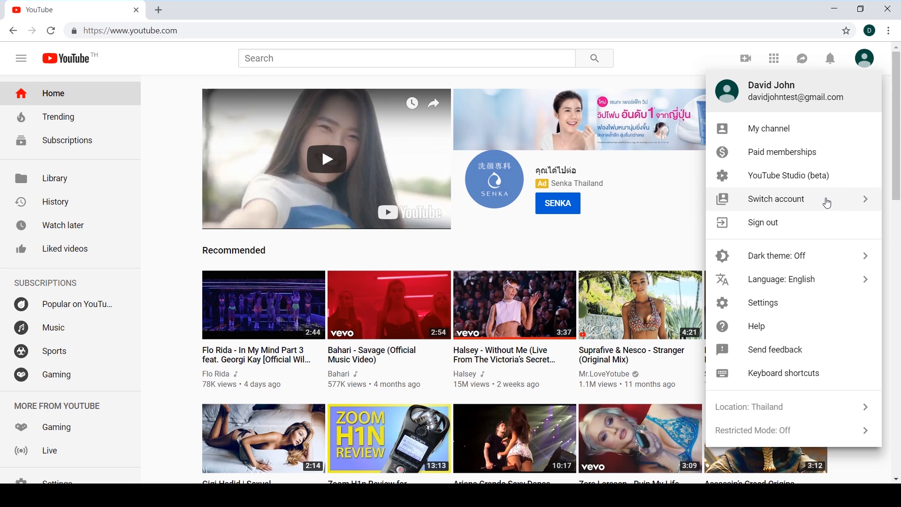
pyautogui.click(826, 202)
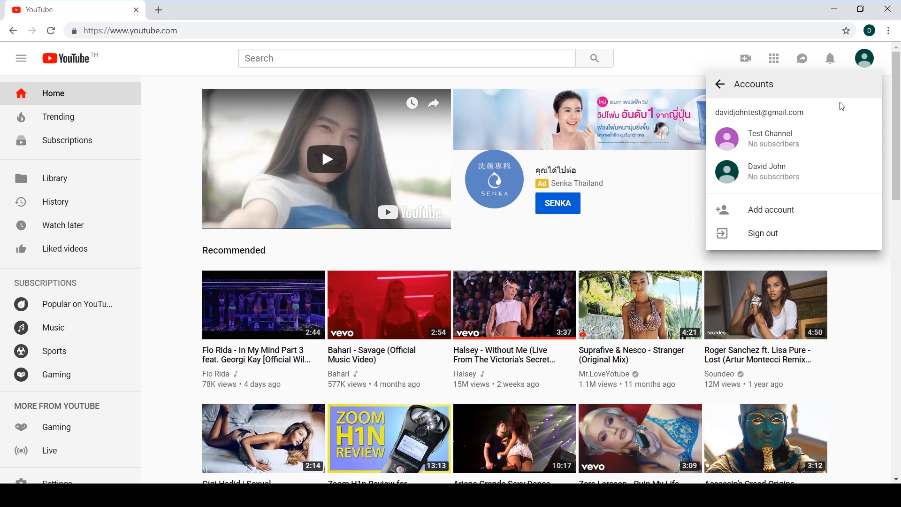
pyautogui.click(830, 141)
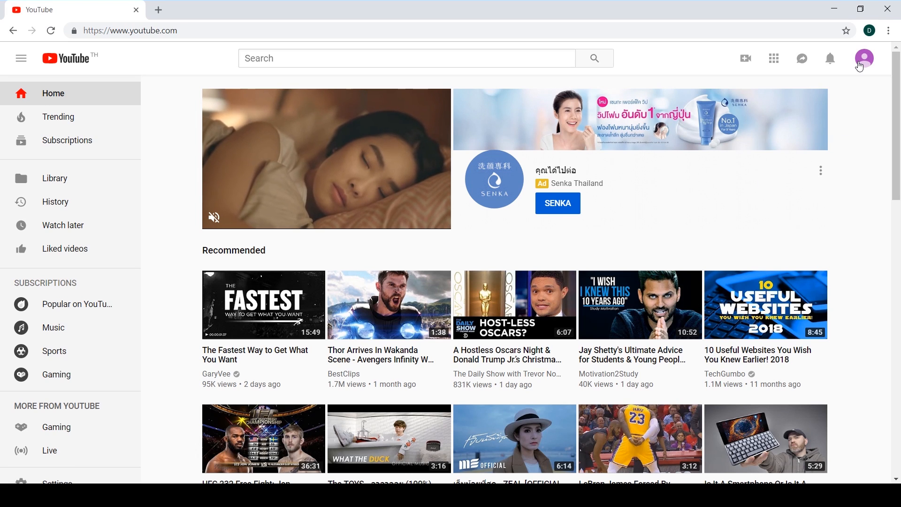
# - Bring up the avatar's account menu to return to the personal channel
pyautogui.click(864, 59)
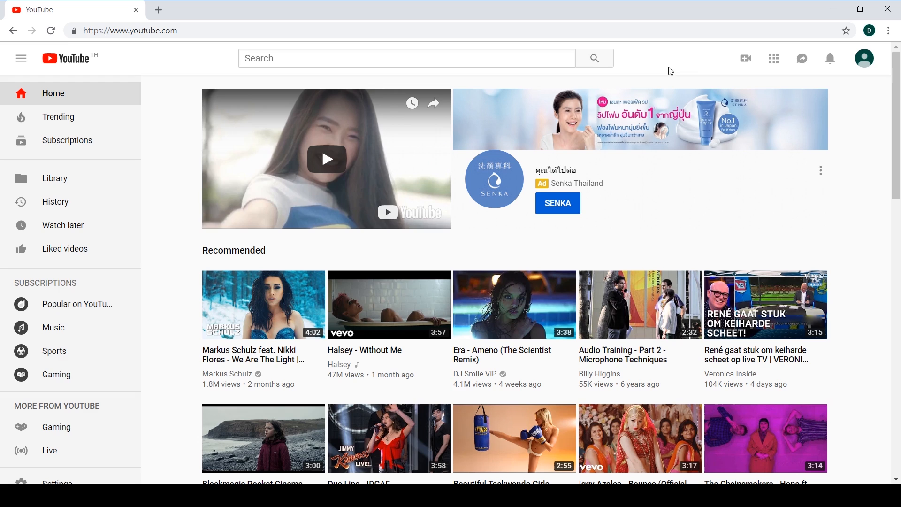
# - Go to YouTube's account Settings page from the avatar menu
pyautogui.click(864, 59)
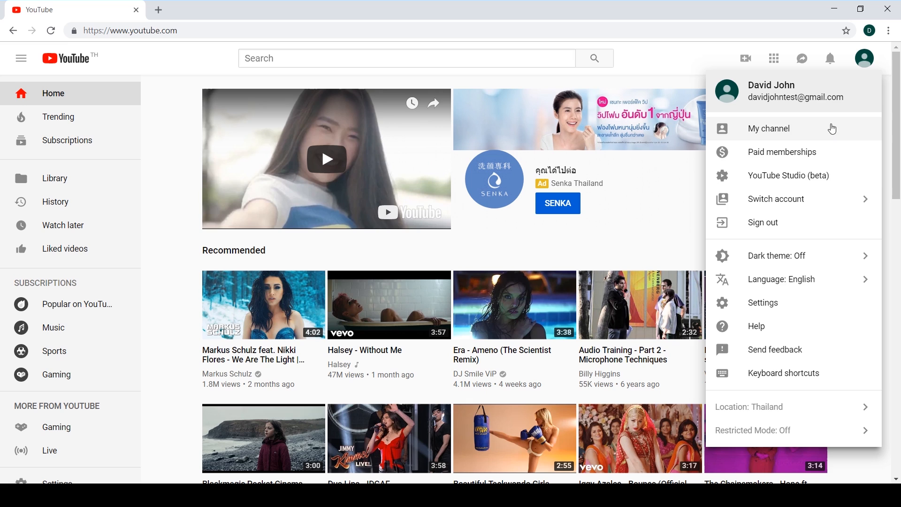
pyautogui.click(804, 305)
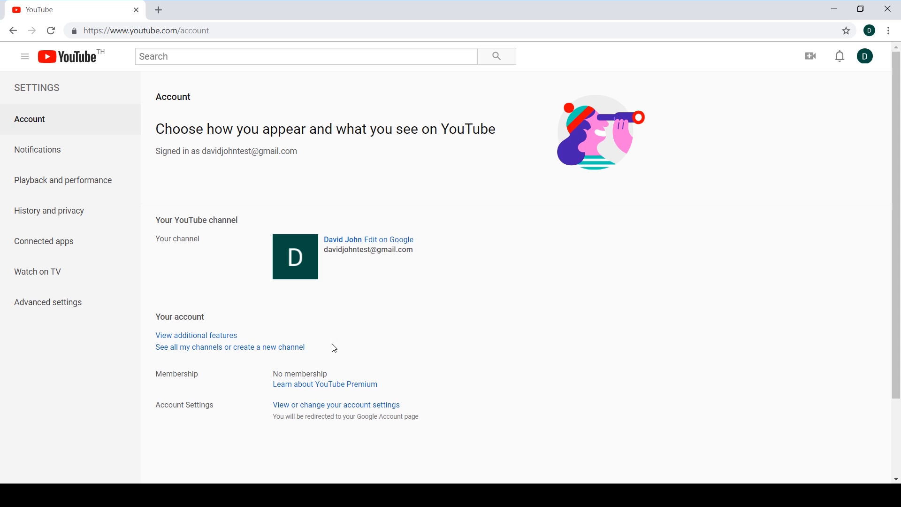
# - From 'See all my channels', pick the Test Channel card to switch to it
pyautogui.click(211, 350)
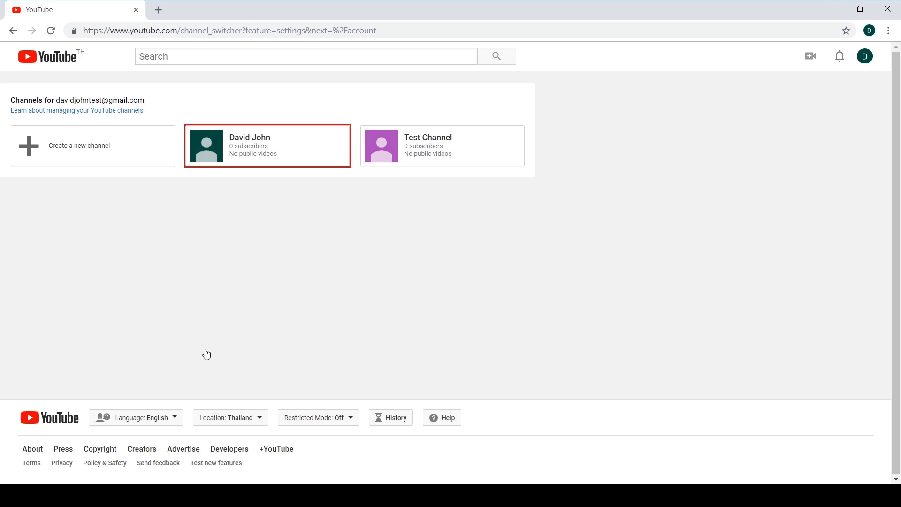
pyautogui.click(475, 160)
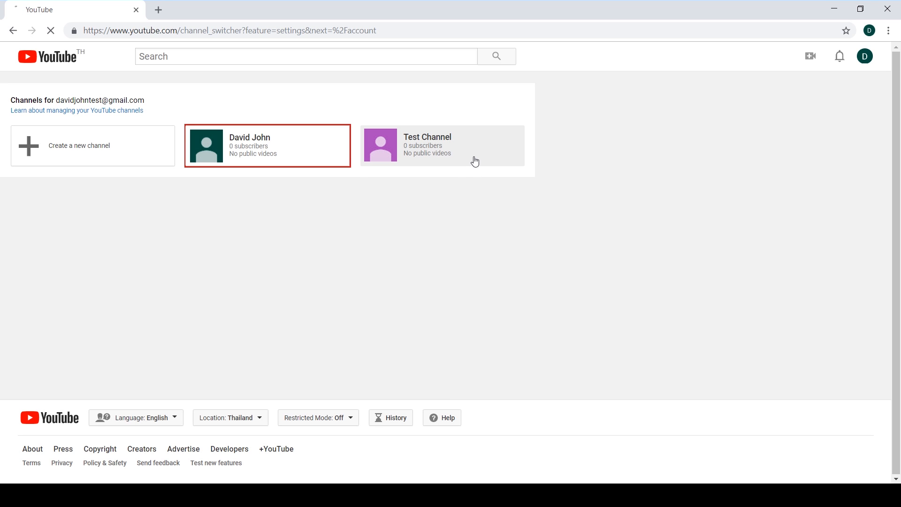